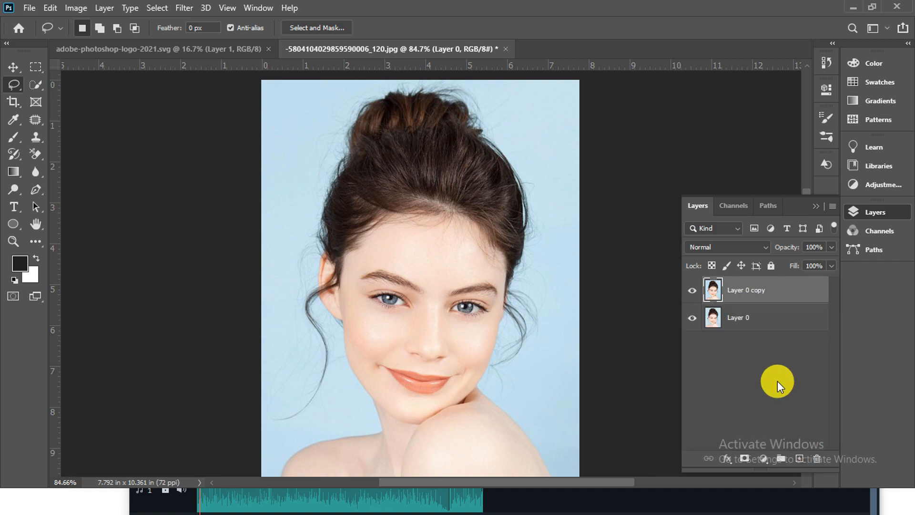
Duplicate Layer 0, hide Layer 0 and Layer 0 copy, and make Layer 0 copy 2 the active layer
{"action": "left_click_drag", "start_coordinate": [763, 317], "coordinate": [799, 457]}
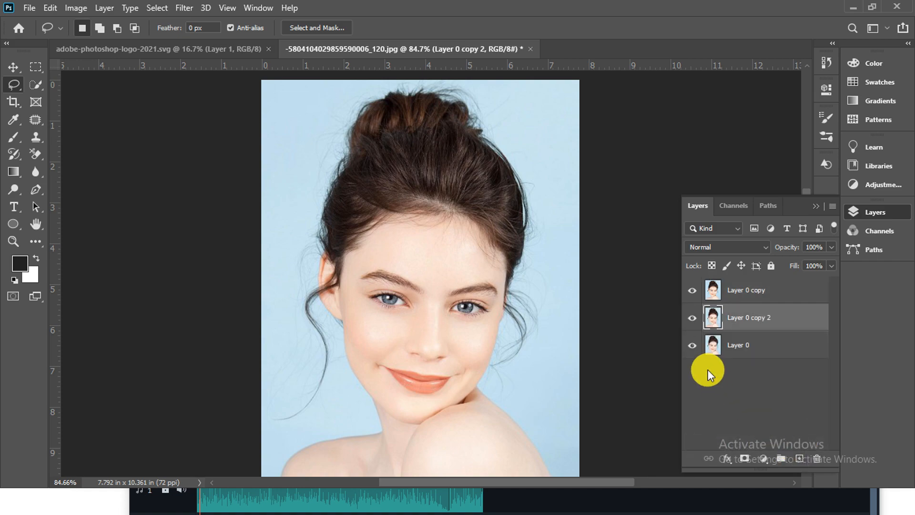
{"action": "left_click", "coordinate": [693, 347]}
{"action": "left_click", "coordinate": [691, 289]}
{"action": "left_click", "coordinate": [727, 292]}
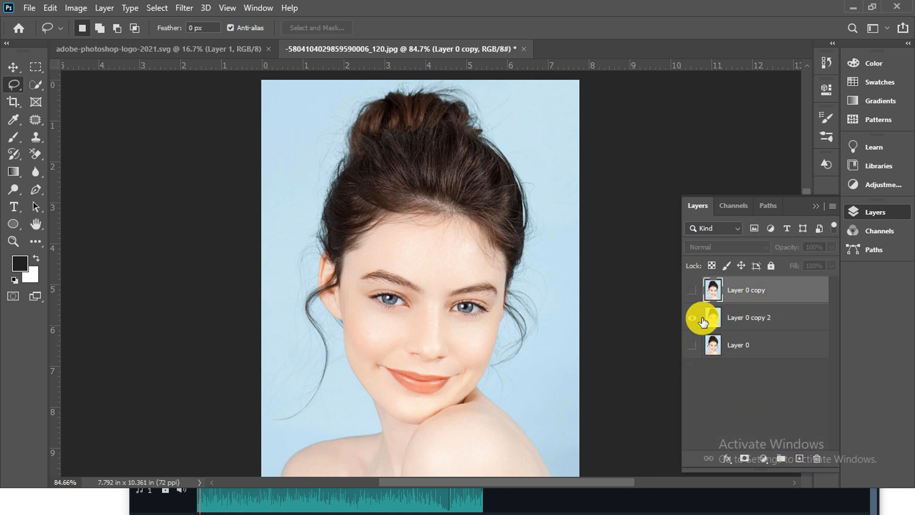
{"action": "left_click", "coordinate": [751, 317]}
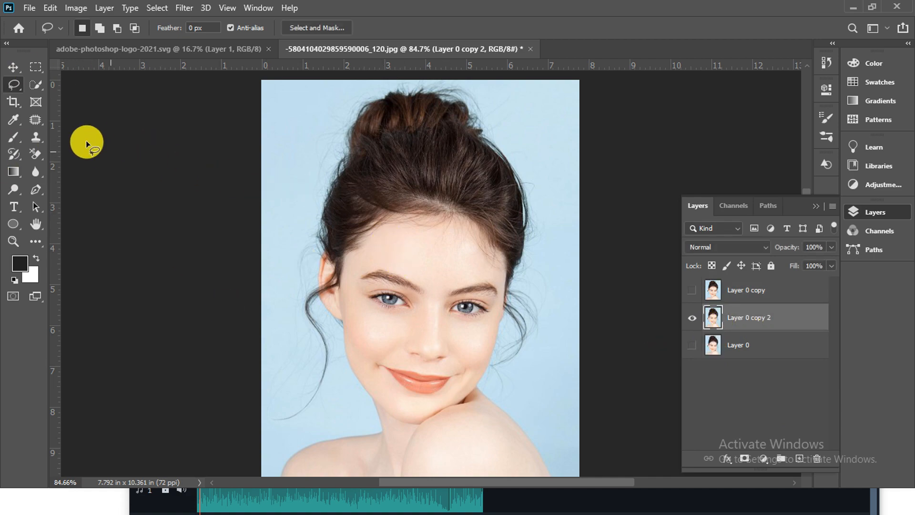
Select the woman on Layer 0 copy 2 with Quick Selection, invert the selection, delete the background and deselect
{"action": "left_click", "coordinate": [39, 139]}
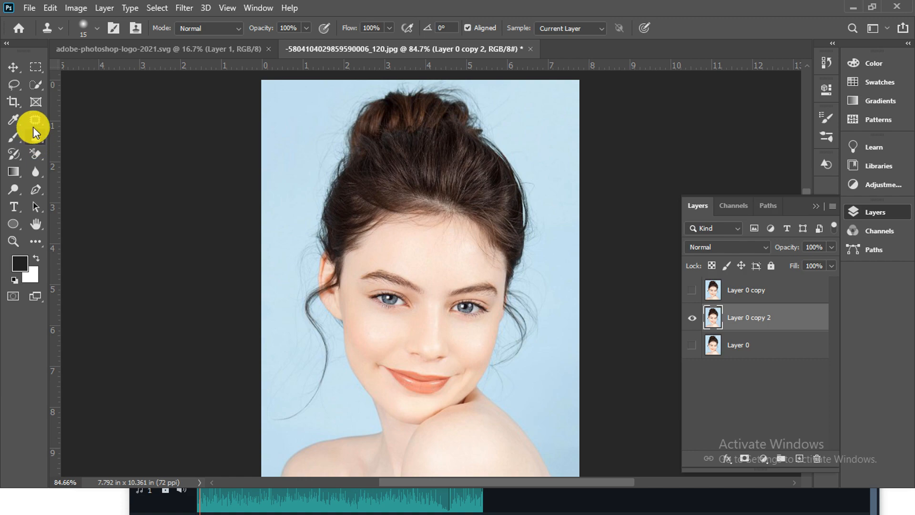
{"action": "left_click", "coordinate": [31, 83]}
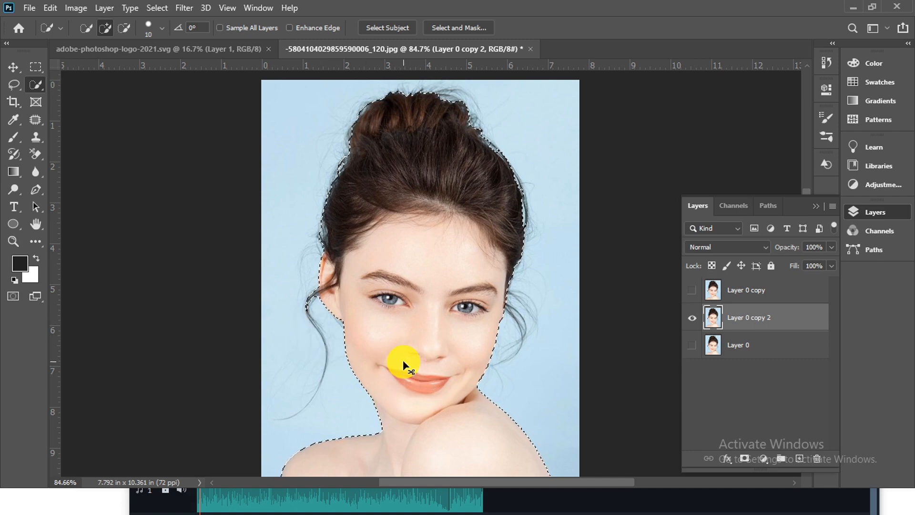
{"action": "key", "text": "ctrl+shift+i"}
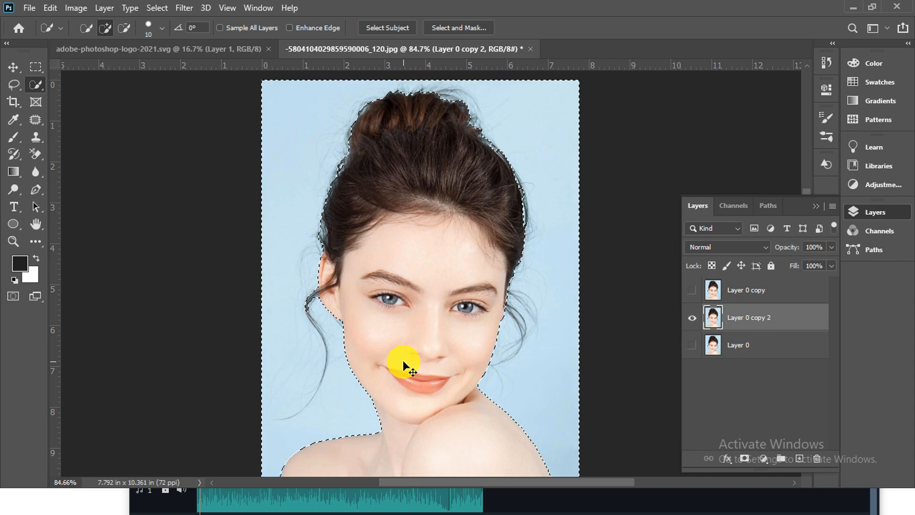
{"action": "key", "text": "Delete"}
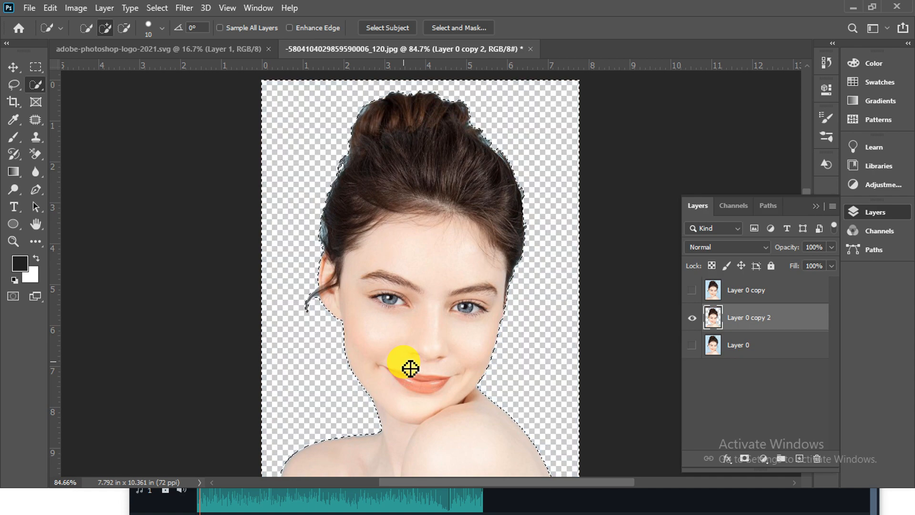
{"action": "key", "text": "ctrl+d"}
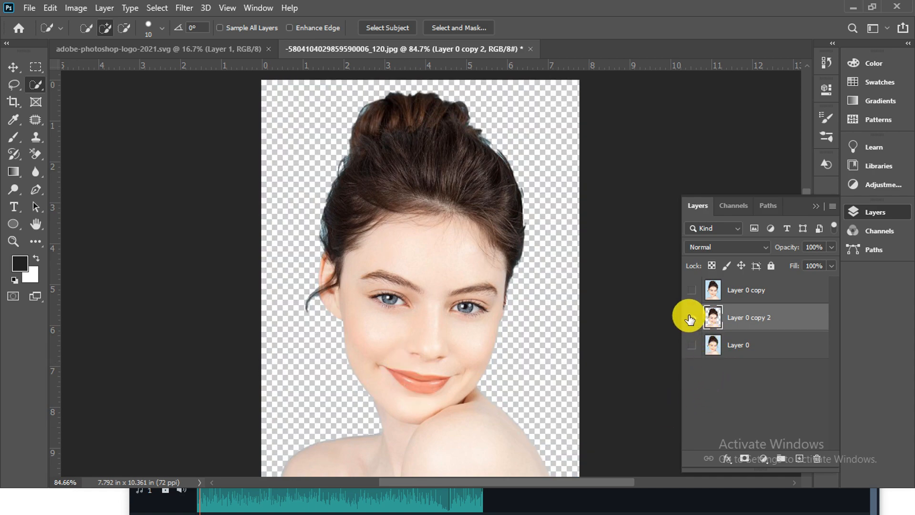
Show and activate Layer 0 copy, hide Layer 0 copy 2, and lasso the hair edge and loose strands along the right side
{"action": "left_click", "coordinate": [692, 290]}
{"action": "left_click", "coordinate": [692, 318]}
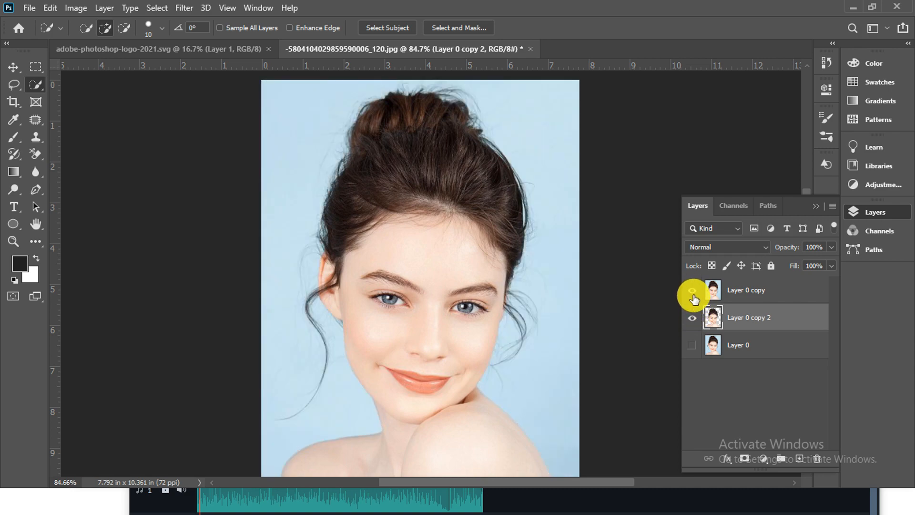
{"action": "left_click", "coordinate": [726, 292]}
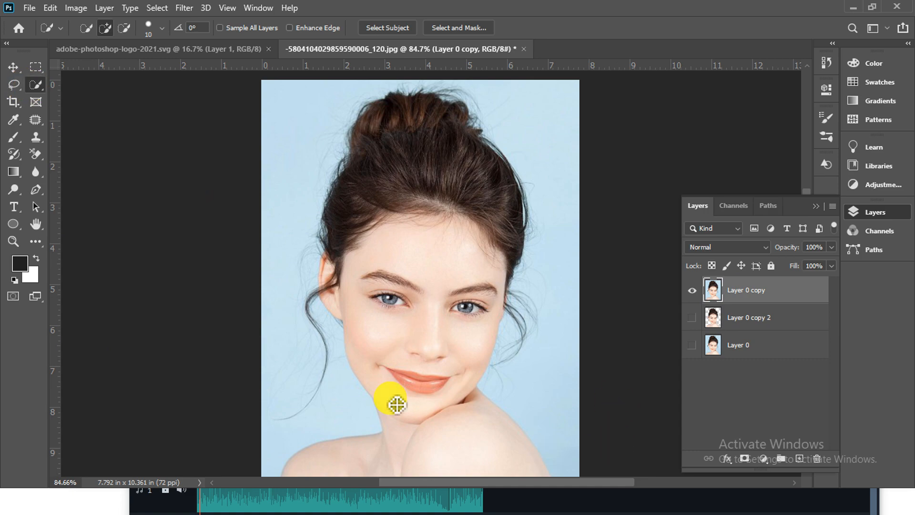
{"action": "left_click", "coordinate": [13, 84]}
{"action": "left_click_drag", "start_coordinate": [524, 307], "coordinate": [548, 311]}
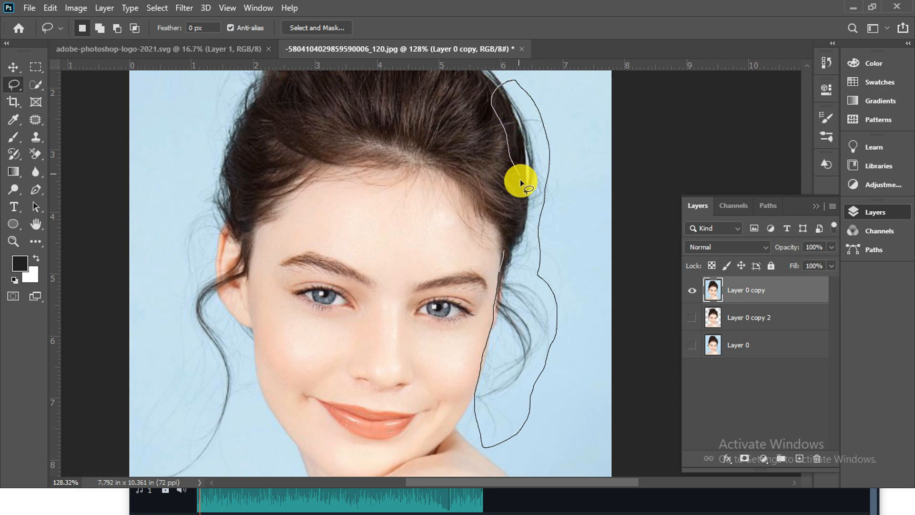
{"action": "left_click_drag", "start_coordinate": [502, 253], "coordinate": [502, 255]}
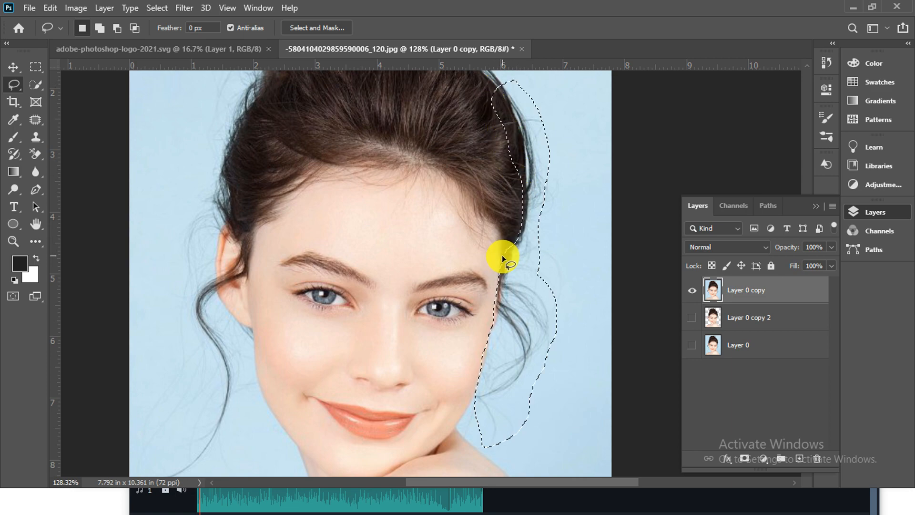
{"action": "scroll", "coordinate": [522, 235], "scroll_direction": "down", "scroll_amount": 3}
{"action": "scroll", "coordinate": [525, 288], "scroll_direction": "up", "scroll_amount": 1}
{"action": "scroll", "coordinate": [525, 287], "scroll_direction": "up", "scroll_amount": 1}
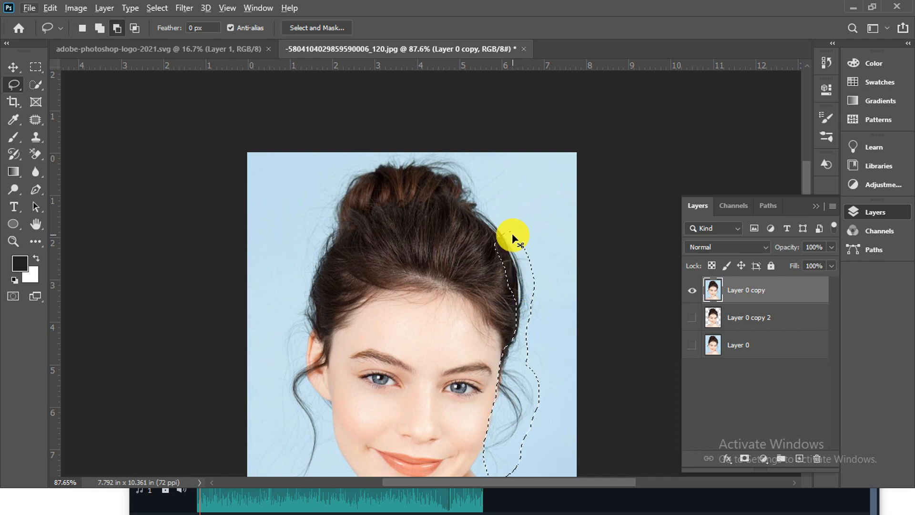
{"action": "key", "text": "alt"}
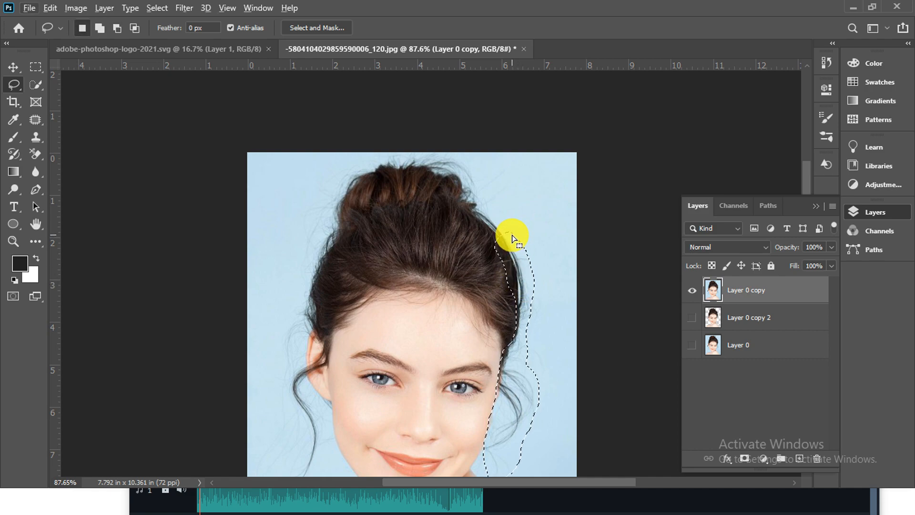
{"action": "mouse_move", "coordinate": [510, 234]}
{"action": "left_mouse_down"}
{"action": "mouse_move", "coordinate": [494, 197]}
{"action": "mouse_move", "coordinate": [429, 155]}
{"action": "mouse_move", "coordinate": [367, 157]}
{"action": "left_mouse_up"}
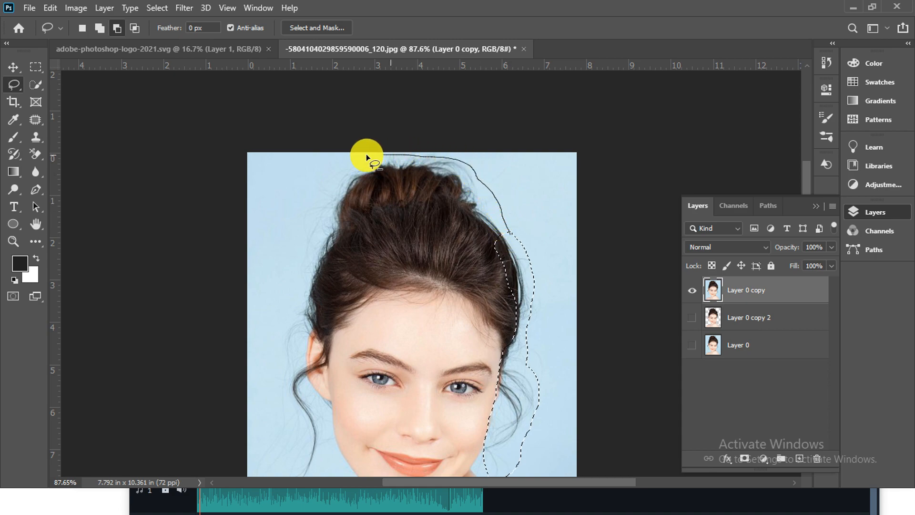
{"action": "left_click_drag", "start_coordinate": [327, 210], "coordinate": [303, 305]}
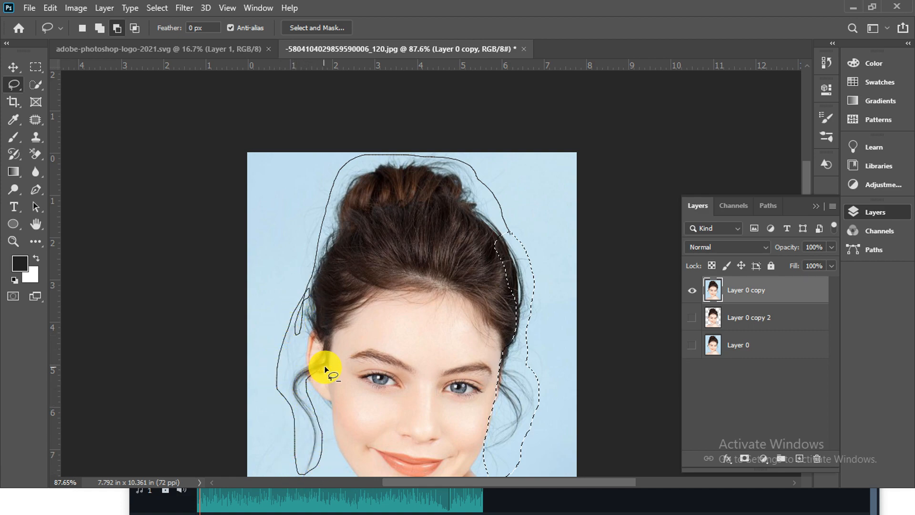
{"action": "mouse_move", "coordinate": [324, 369]}
{"action": "left_mouse_down"}
{"action": "mouse_move", "coordinate": [326, 321]}
{"action": "mouse_move", "coordinate": [379, 213]}
{"action": "left_mouse_up"}
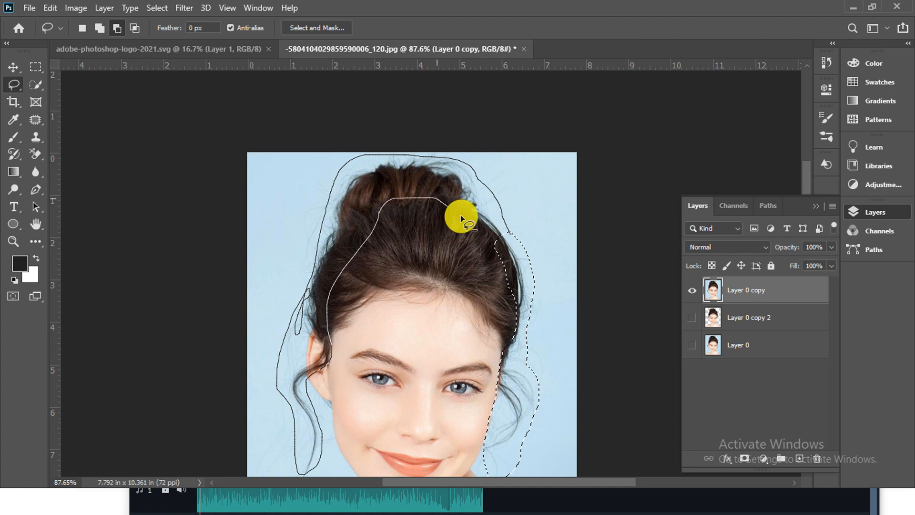
{"action": "left_click_drag", "start_coordinate": [511, 249], "coordinate": [512, 254]}
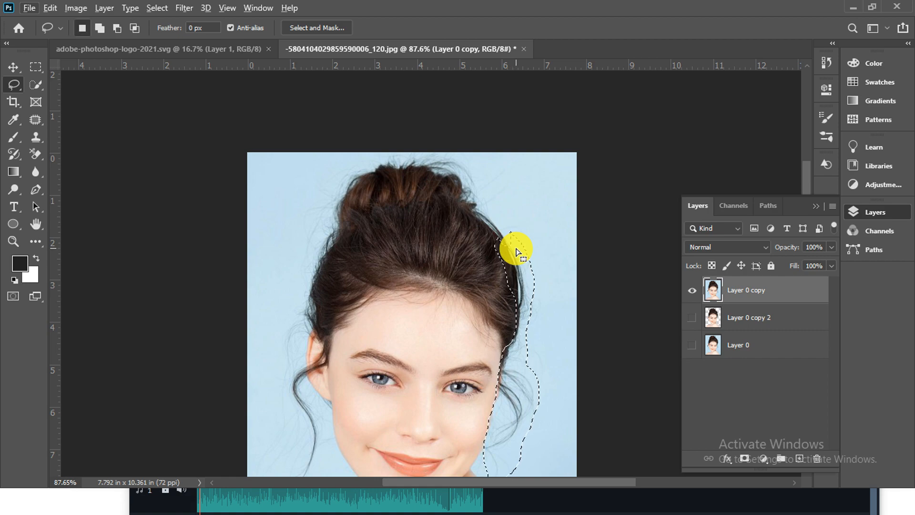
Add the hair edges around the bun and the left side, including the whole long left curl, to the lasso selection
{"action": "key", "text": "shift"}
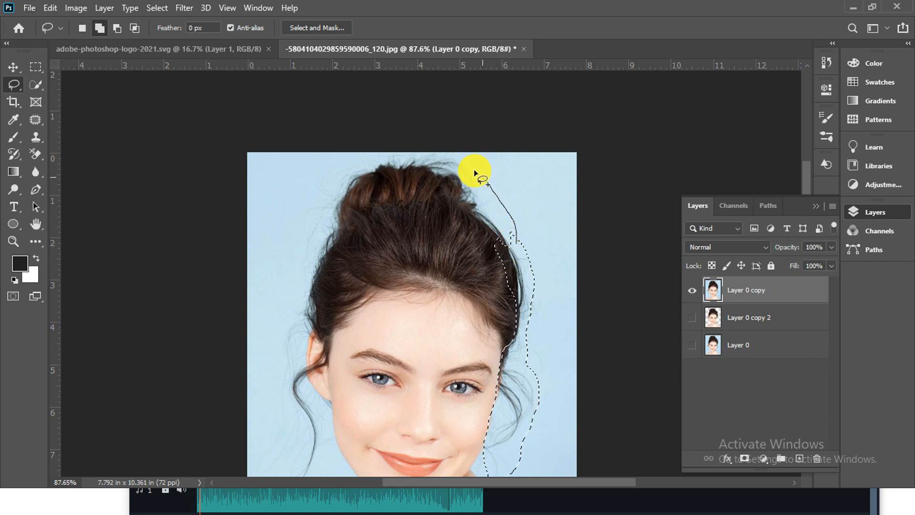
{"action": "mouse_move", "coordinate": [474, 170]}
{"action": "left_mouse_down"}
{"action": "mouse_move", "coordinate": [435, 153]}
{"action": "mouse_move", "coordinate": [358, 157]}
{"action": "left_mouse_up"}
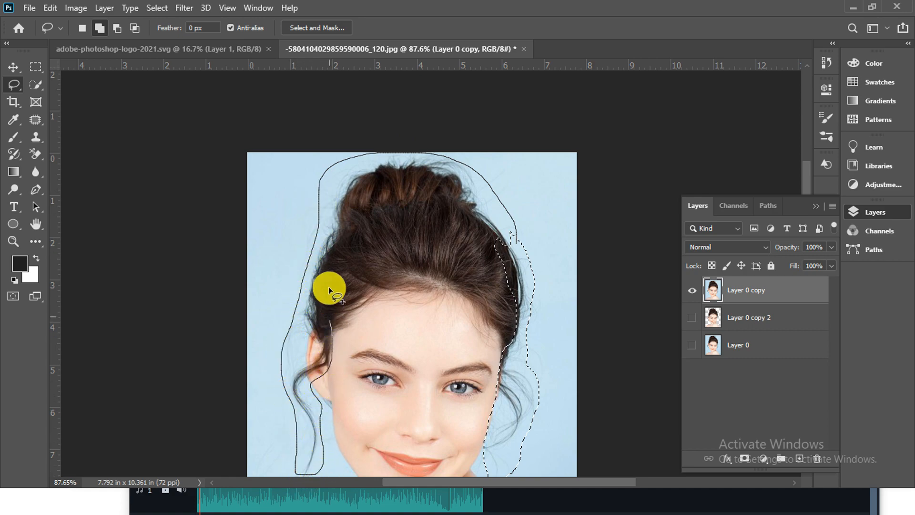
{"action": "mouse_move", "coordinate": [328, 289]}
{"action": "left_mouse_down"}
{"action": "mouse_move", "coordinate": [374, 226]}
{"action": "mouse_move", "coordinate": [456, 202]}
{"action": "mouse_move", "coordinate": [501, 230]}
{"action": "mouse_move", "coordinate": [513, 269]}
{"action": "left_mouse_up"}
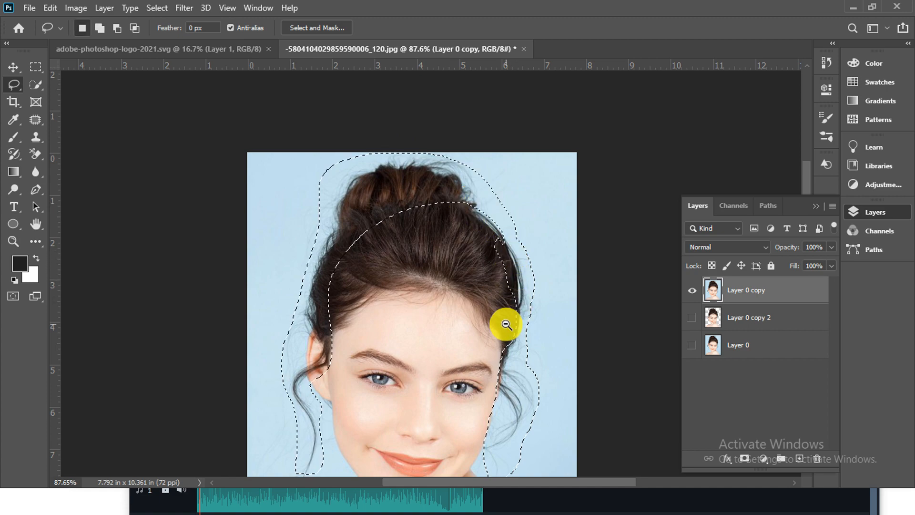
{"action": "left_click_drag", "start_coordinate": [506, 324], "coordinate": [496, 335]}
{"action": "mouse_move", "coordinate": [366, 374]}
{"action": "left_mouse_down"}
{"action": "mouse_move", "coordinate": [407, 307]}
{"action": "mouse_move", "coordinate": [376, 355]}
{"action": "mouse_move", "coordinate": [329, 366]}
{"action": "mouse_move", "coordinate": [330, 343]}
{"action": "mouse_move", "coordinate": [373, 329]}
{"action": "mouse_move", "coordinate": [391, 315]}
{"action": "mouse_move", "coordinate": [391, 295]}
{"action": "mouse_move", "coordinate": [435, 326]}
{"action": "left_mouse_up"}
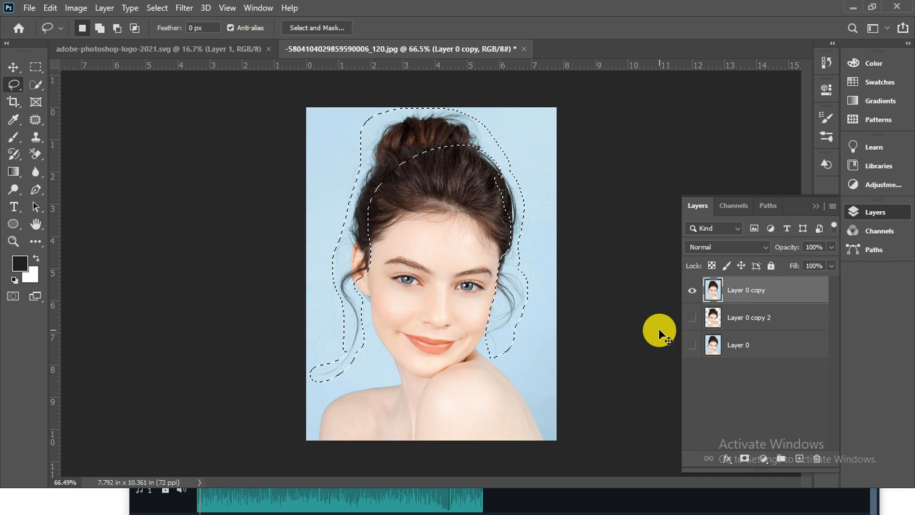
Copy the selected hair from Layer 0 copy to a new layer and place Layer 0 copy beneath Layer 0 copy 2
{"action": "left_click", "coordinate": [691, 291]}
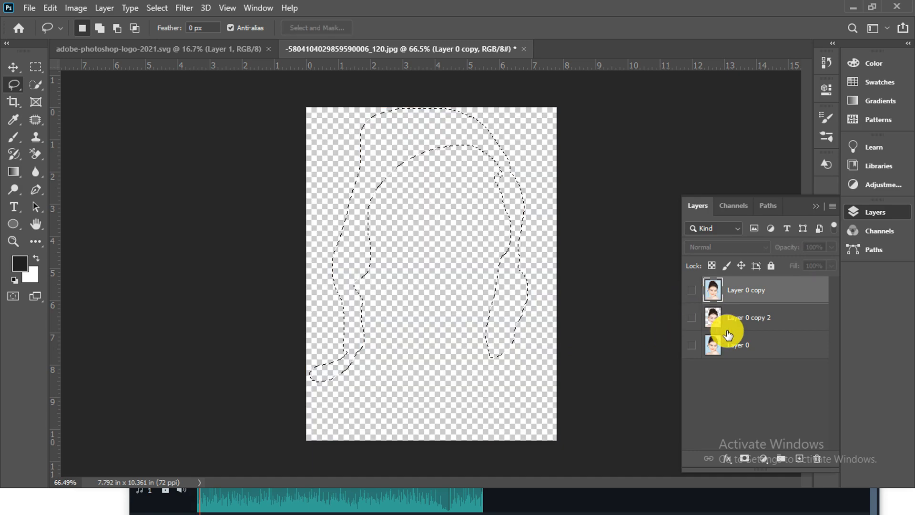
{"action": "key", "text": "ctrl+j"}
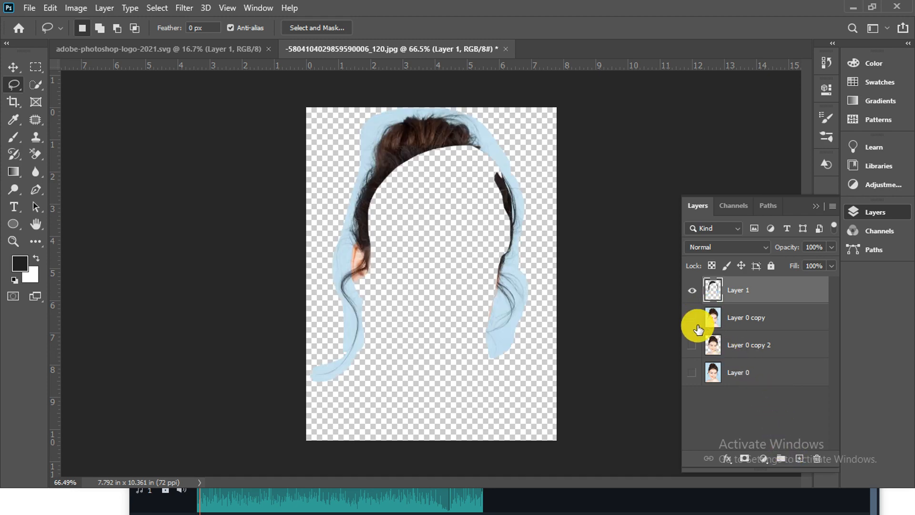
{"action": "left_click", "coordinate": [692, 346]}
{"action": "mouse_move", "coordinate": [719, 347]}
{"action": "left_mouse_down"}
{"action": "mouse_move", "coordinate": [717, 320]}
{"action": "mouse_move", "coordinate": [731, 363]}
{"action": "mouse_move", "coordinate": [726, 350]}
{"action": "left_mouse_up"}
{"action": "left_click", "coordinate": [692, 317]}
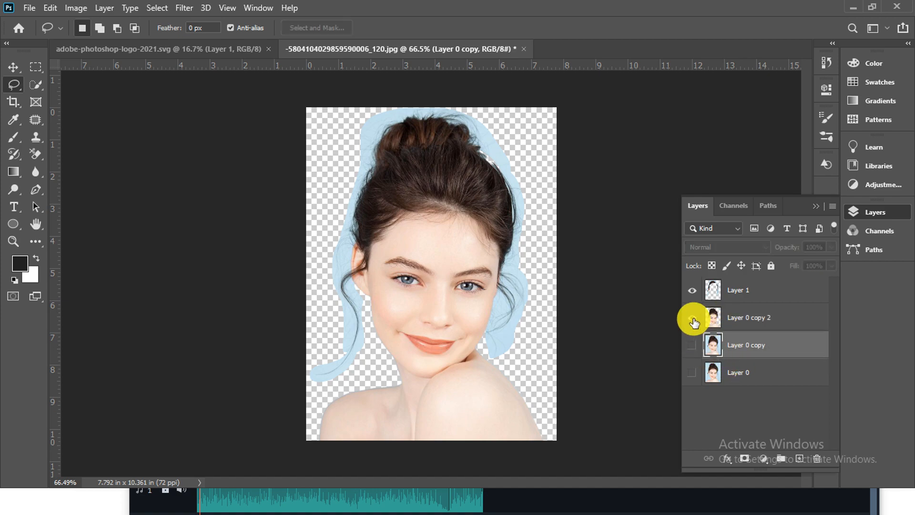
Compare the layers by toggling their visibility and leave only Layer 1 visible
{"action": "left_click", "coordinate": [692, 290]}
{"action": "left_click", "coordinate": [691, 346]}
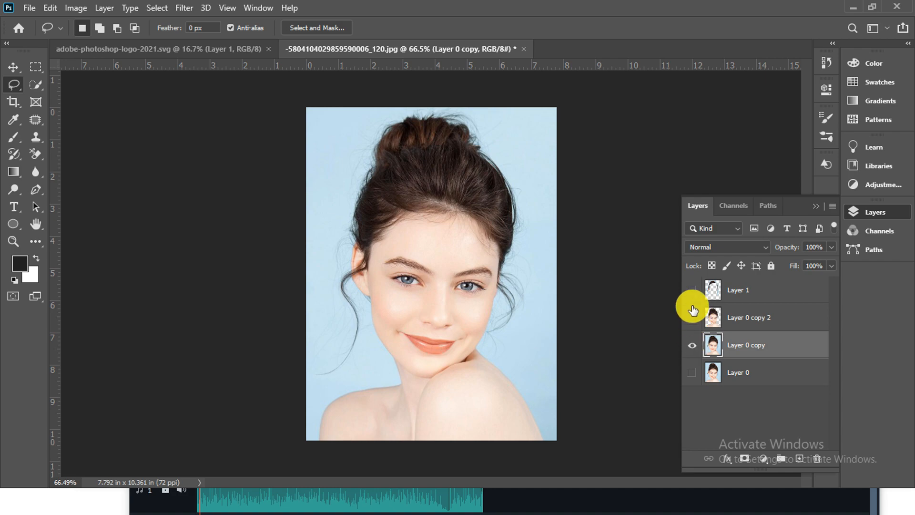
{"action": "left_click", "coordinate": [692, 291]}
{"action": "left_click", "coordinate": [691, 346]}
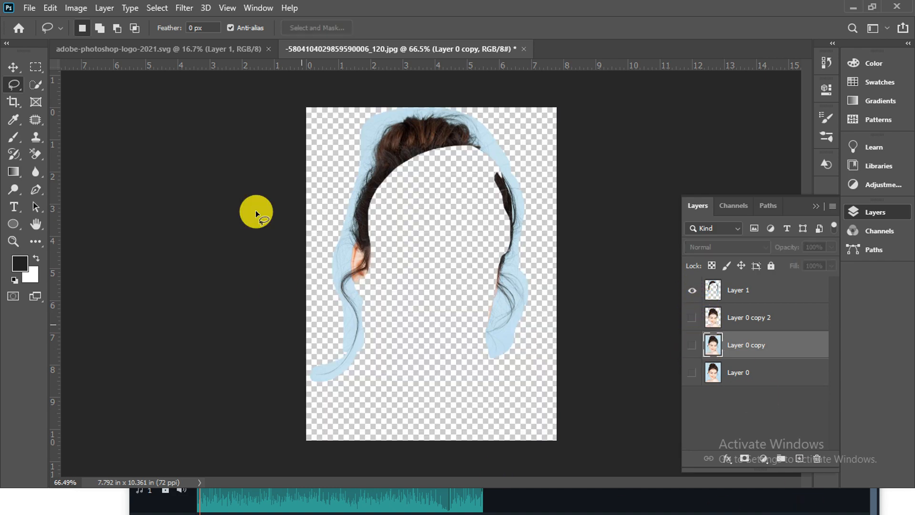
Erase the blue background around the bun and upper hair on Layer 1 with the Background Eraser
{"action": "left_click_drag", "start_coordinate": [497, 102], "coordinate": [524, 222]}
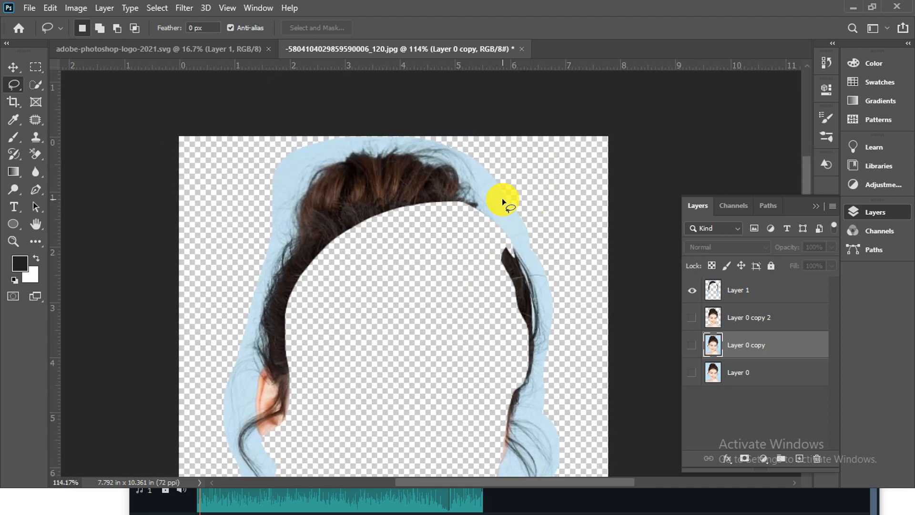
{"action": "left_click", "coordinate": [38, 153]}
{"action": "left_click", "coordinate": [717, 296]}
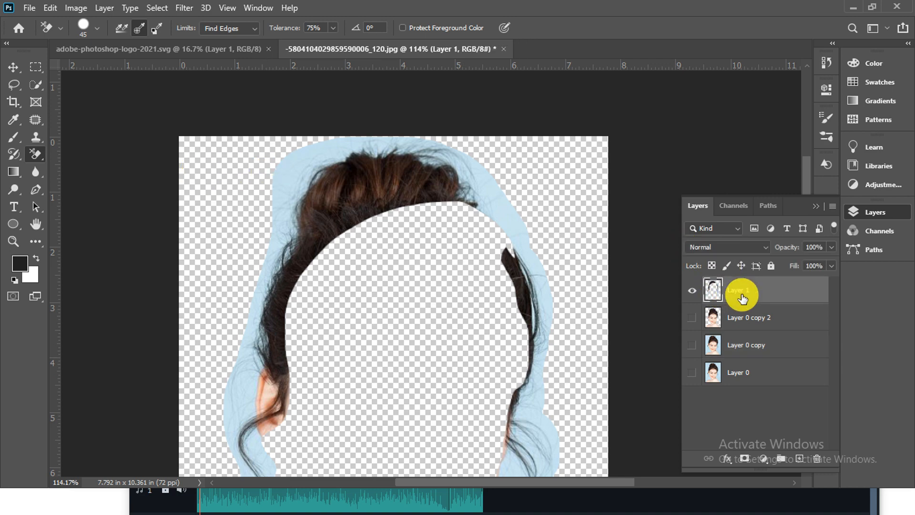
{"action": "left_click_drag", "start_coordinate": [290, 198], "coordinate": [337, 185]}
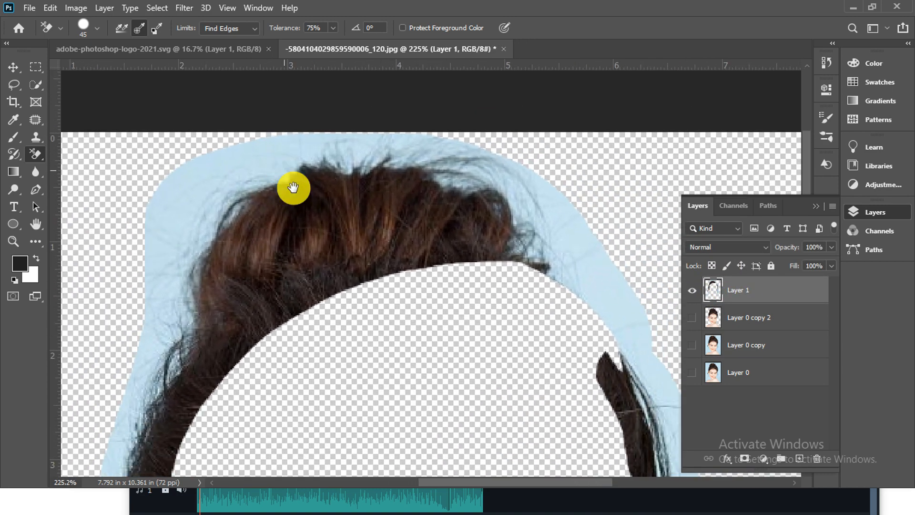
{"action": "mouse_move", "coordinate": [560, 285]}
{"action": "left_mouse_down"}
{"action": "mouse_move", "coordinate": [578, 264]}
{"action": "mouse_move", "coordinate": [535, 211]}
{"action": "mouse_move", "coordinate": [540, 252]}
{"action": "mouse_move", "coordinate": [522, 248]}
{"action": "mouse_move", "coordinate": [570, 247]}
{"action": "mouse_move", "coordinate": [604, 314]}
{"action": "mouse_move", "coordinate": [581, 290]}
{"action": "mouse_move", "coordinate": [618, 294]}
{"action": "mouse_move", "coordinate": [621, 308]}
{"action": "mouse_move", "coordinate": [555, 207]}
{"action": "mouse_move", "coordinate": [498, 162]}
{"action": "mouse_move", "coordinate": [510, 170]}
{"action": "mouse_move", "coordinate": [387, 140]}
{"action": "mouse_move", "coordinate": [453, 134]}
{"action": "mouse_move", "coordinate": [384, 120]}
{"action": "mouse_move", "coordinate": [397, 153]}
{"action": "mouse_move", "coordinate": [422, 166]}
{"action": "mouse_move", "coordinate": [399, 159]}
{"action": "mouse_move", "coordinate": [435, 161]}
{"action": "mouse_move", "coordinate": [465, 141]}
{"action": "mouse_move", "coordinate": [508, 246]}
{"action": "mouse_move", "coordinate": [513, 236]}
{"action": "mouse_move", "coordinate": [331, 127]}
{"action": "mouse_move", "coordinate": [142, 150]}
{"action": "mouse_move", "coordinate": [79, 175]}
{"action": "mouse_move", "coordinate": [175, 166]}
{"action": "mouse_move", "coordinate": [178, 228]}
{"action": "mouse_move", "coordinate": [251, 102]}
{"action": "mouse_move", "coordinate": [382, 97]}
{"action": "mouse_move", "coordinate": [404, 138]}
{"action": "mouse_move", "coordinate": [476, 111]}
{"action": "mouse_move", "coordinate": [471, 135]}
{"action": "mouse_move", "coordinate": [427, 166]}
{"action": "mouse_move", "coordinate": [466, 193]}
{"action": "mouse_move", "coordinate": [471, 181]}
{"action": "mouse_move", "coordinate": [515, 249]}
{"action": "mouse_move", "coordinate": [509, 263]}
{"action": "mouse_move", "coordinate": [145, 223]}
{"action": "mouse_move", "coordinate": [232, 165]}
{"action": "mouse_move", "coordinate": [126, 335]}
{"action": "mouse_move", "coordinate": [207, 279]}
{"action": "mouse_move", "coordinate": [177, 278]}
{"action": "mouse_move", "coordinate": [182, 264]}
{"action": "mouse_move", "coordinate": [147, 314]}
{"action": "left_mouse_up"}
Erase the remaining blue background around the left hair, the long left curl and the right-side strands on Layer 1 with the Background Eraser
{"action": "left_click_drag", "start_coordinate": [201, 350], "coordinate": [438, 0]}
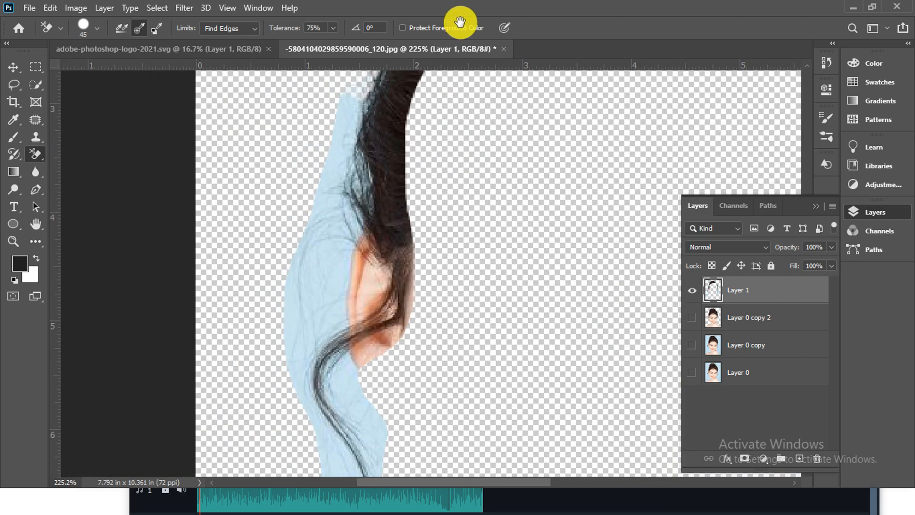
{"action": "mouse_move", "coordinate": [289, 293]}
{"action": "left_mouse_down"}
{"action": "mouse_move", "coordinate": [260, 316]}
{"action": "mouse_move", "coordinate": [341, 151]}
{"action": "mouse_move", "coordinate": [345, 62]}
{"action": "mouse_move", "coordinate": [323, 285]}
{"action": "mouse_move", "coordinate": [315, 269]}
{"action": "mouse_move", "coordinate": [290, 381]}
{"action": "mouse_move", "coordinate": [246, 374]}
{"action": "mouse_move", "coordinate": [342, 415]}
{"action": "mouse_move", "coordinate": [324, 321]}
{"action": "mouse_move", "coordinate": [351, 127]}
{"action": "mouse_move", "coordinate": [335, 185]}
{"action": "mouse_move", "coordinate": [266, 267]}
{"action": "mouse_move", "coordinate": [266, 242]}
{"action": "mouse_move", "coordinate": [306, 137]}
{"action": "mouse_move", "coordinate": [300, 263]}
{"action": "mouse_move", "coordinate": [282, 323]}
{"action": "mouse_move", "coordinate": [188, 406]}
{"action": "mouse_move", "coordinate": [162, 401]}
{"action": "mouse_move", "coordinate": [133, 373]}
{"action": "mouse_move", "coordinate": [143, 395]}
{"action": "left_mouse_up"}
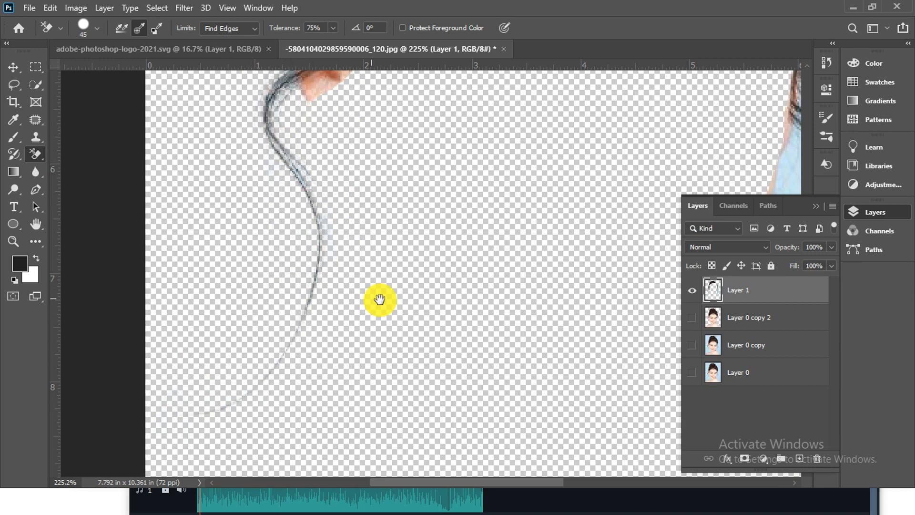
{"action": "left_click_drag", "start_coordinate": [530, 283], "coordinate": [112, 338]}
{"action": "mouse_move", "coordinate": [323, 366]}
{"action": "left_mouse_down"}
{"action": "mouse_move", "coordinate": [377, 347]}
{"action": "mouse_move", "coordinate": [360, 327]}
{"action": "mouse_move", "coordinate": [287, 390]}
{"action": "mouse_move", "coordinate": [360, 395]}
{"action": "mouse_move", "coordinate": [283, 410]}
{"action": "mouse_move", "coordinate": [298, 405]}
{"action": "mouse_move", "coordinate": [286, 297]}
{"action": "mouse_move", "coordinate": [317, 358]}
{"action": "mouse_move", "coordinate": [267, 374]}
{"action": "mouse_move", "coordinate": [318, 330]}
{"action": "mouse_move", "coordinate": [296, 306]}
{"action": "mouse_move", "coordinate": [317, 290]}
{"action": "mouse_move", "coordinate": [380, 63]}
{"action": "mouse_move", "coordinate": [351, 231]}
{"action": "mouse_move", "coordinate": [332, 227]}
{"action": "mouse_move", "coordinate": [387, 289]}
{"action": "mouse_move", "coordinate": [405, 190]}
{"action": "mouse_move", "coordinate": [383, 160]}
{"action": "mouse_move", "coordinate": [315, 177]}
{"action": "mouse_move", "coordinate": [347, 172]}
{"action": "left_mouse_up"}
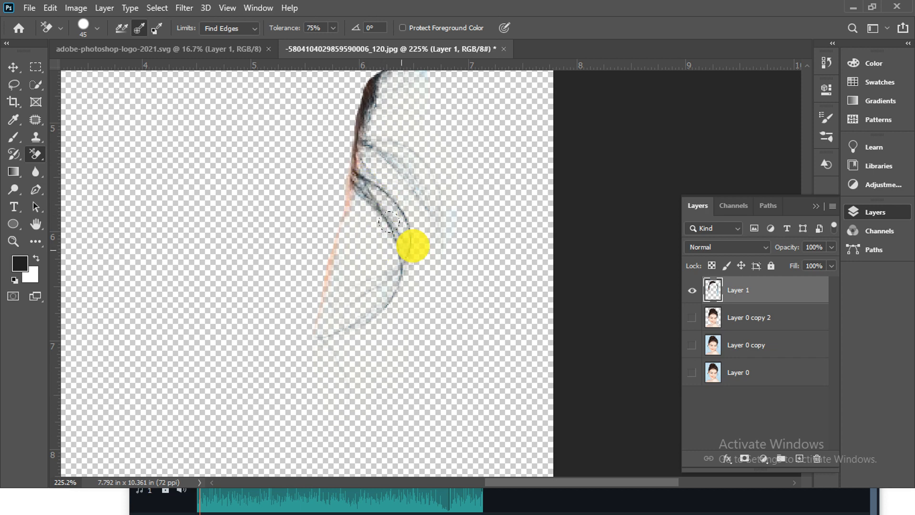
{"action": "scroll", "coordinate": [388, 235], "scroll_direction": "down", "scroll_amount": 6}
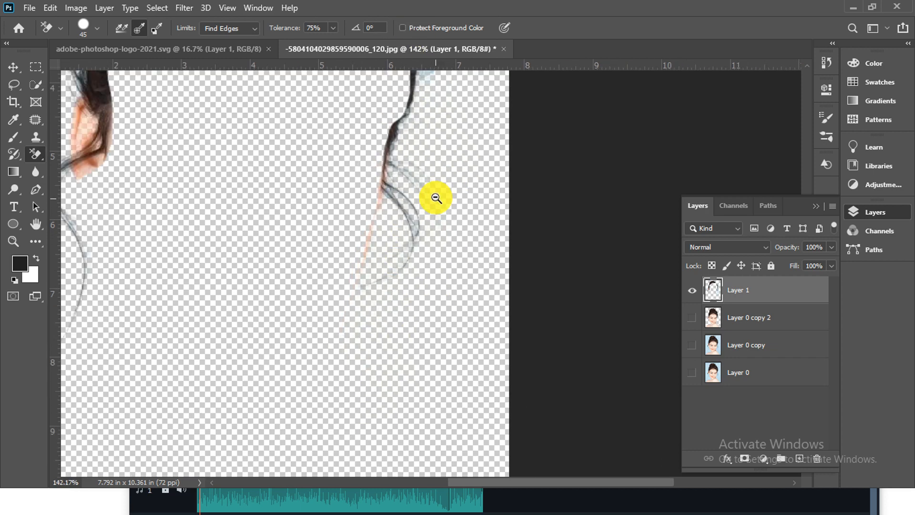
{"action": "scroll", "coordinate": [400, 255], "scroll_direction": "up", "scroll_amount": 2}
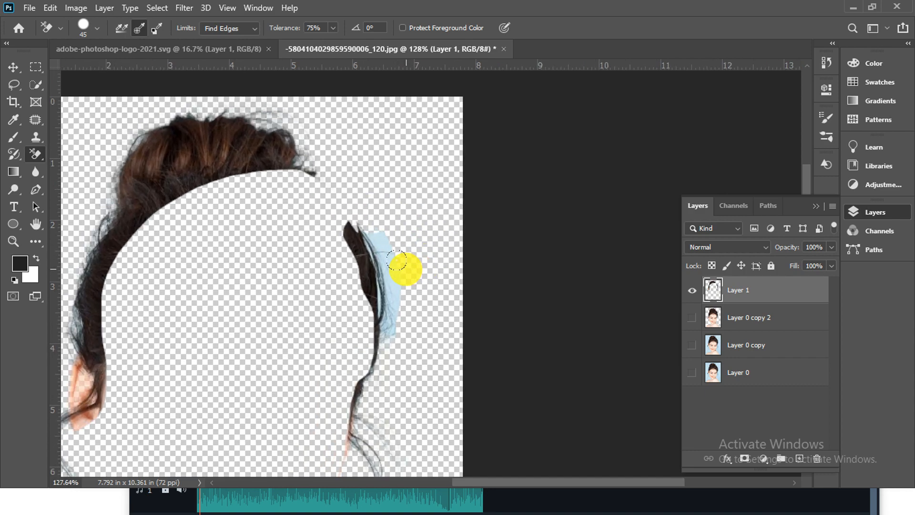
{"action": "mouse_move", "coordinate": [381, 260]}
{"action": "left_mouse_down"}
{"action": "mouse_move", "coordinate": [357, 198]}
{"action": "mouse_move", "coordinate": [362, 299]}
{"action": "mouse_move", "coordinate": [386, 360]}
{"action": "mouse_move", "coordinate": [357, 229]}
{"action": "mouse_move", "coordinate": [361, 269]}
{"action": "mouse_move", "coordinate": [351, 292]}
{"action": "left_mouse_up"}
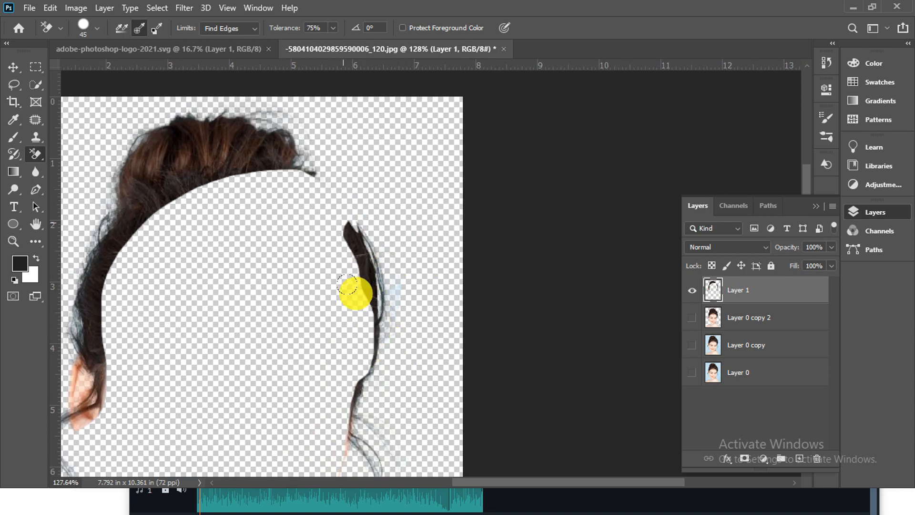
Show Layer 0 copy 2 together with Layer 1 and check the combined cutout by toggling Layer 1's visibility
{"action": "scroll", "coordinate": [327, 260], "scroll_direction": "down", "scroll_amount": 4}
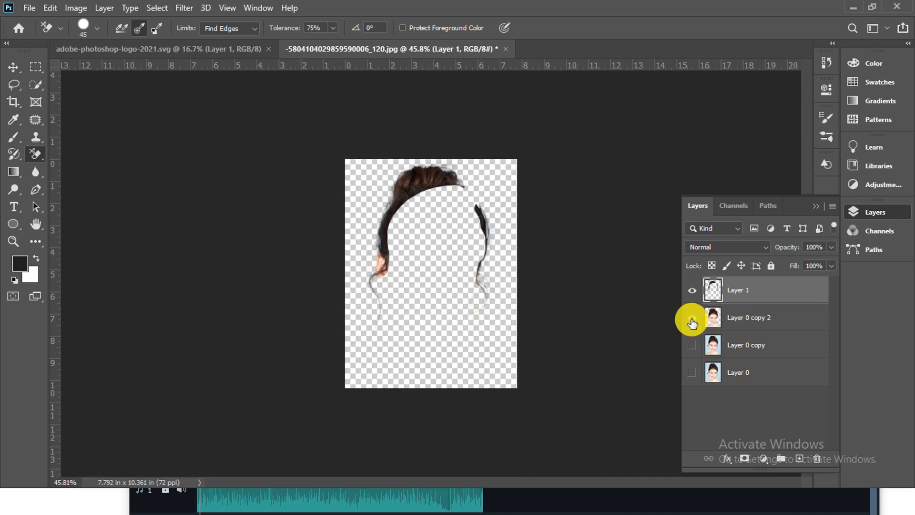
{"action": "left_click", "coordinate": [691, 318]}
{"action": "scroll", "coordinate": [435, 278], "scroll_direction": "up", "scroll_amount": 5}
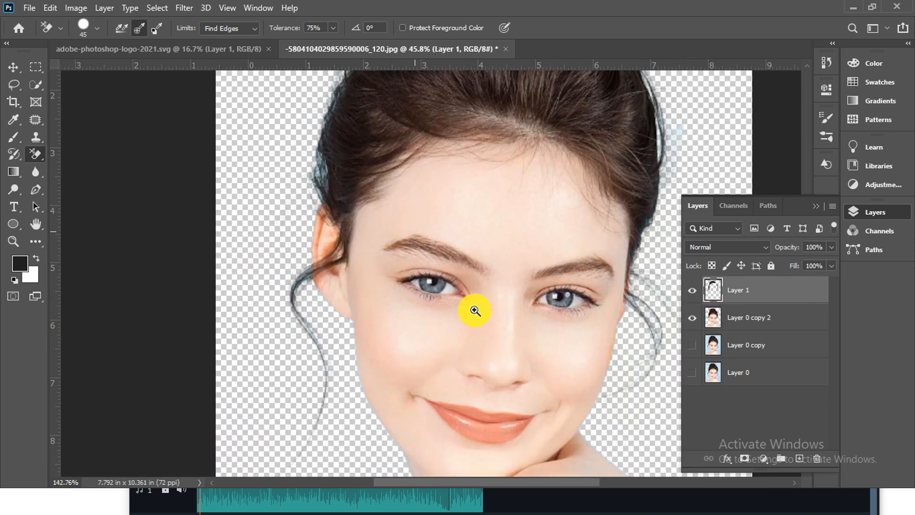
{"action": "scroll", "coordinate": [474, 310], "scroll_direction": "up", "scroll_amount": 1}
{"action": "scroll", "coordinate": [428, 281], "scroll_direction": "down", "scroll_amount": 5}
{"action": "scroll", "coordinate": [435, 283], "scroll_direction": "up", "scroll_amount": 2}
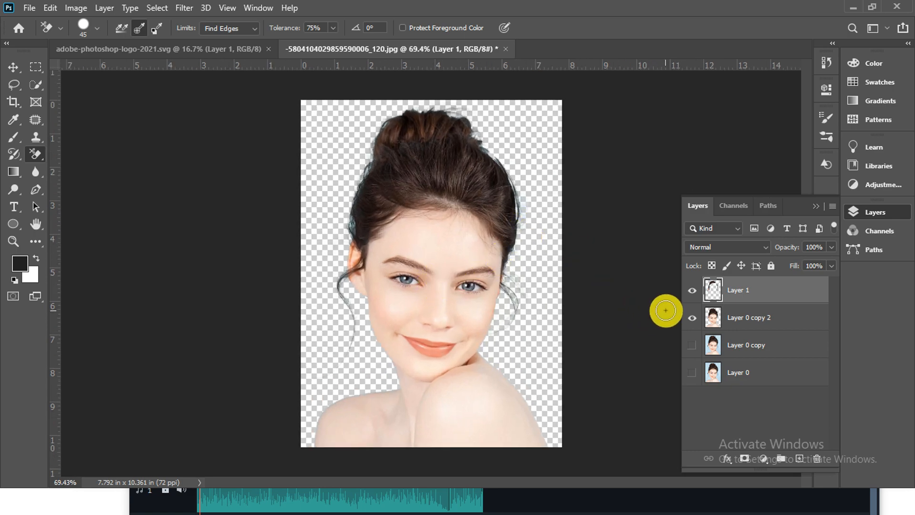
{"action": "left_click", "coordinate": [691, 293]}
{"action": "left_click", "coordinate": [693, 292]}
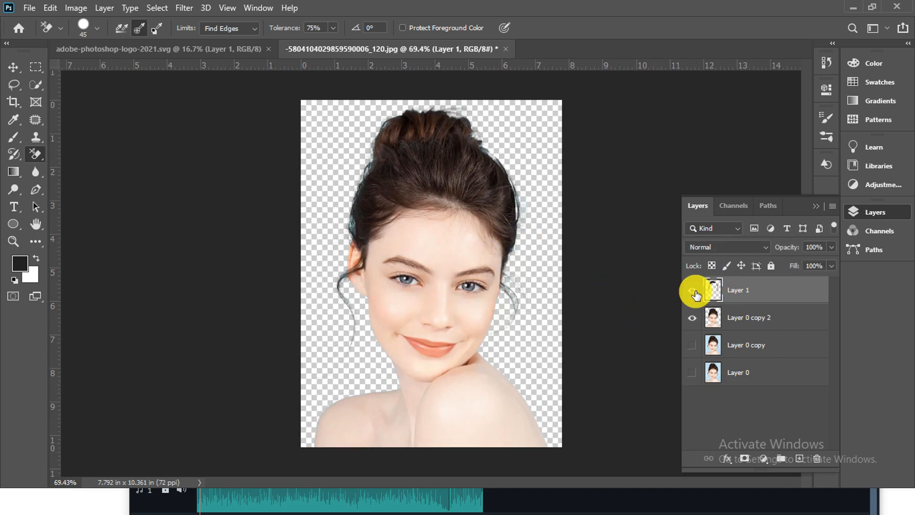
Place Layer 1 beneath Layer 0 copy 2 and merge these two layers into one
{"action": "left_click_drag", "start_coordinate": [708, 299], "coordinate": [742, 333]}
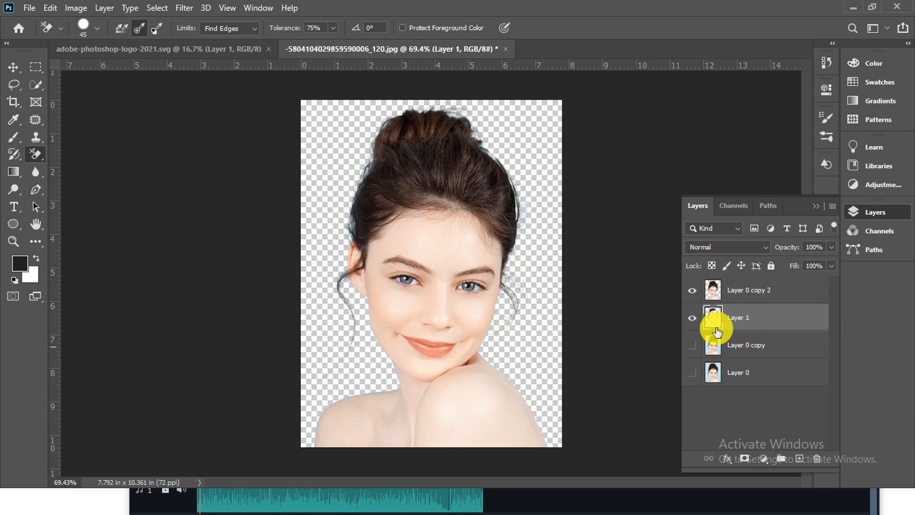
{"action": "left_click", "coordinate": [441, 328], "text": "ctrl+alt"}
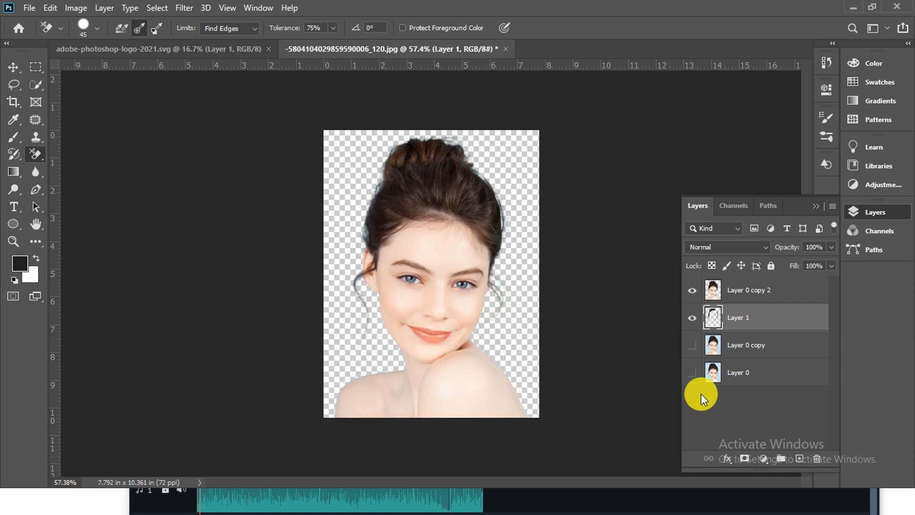
{"action": "left_click", "coordinate": [692, 344]}
{"action": "left_click", "coordinate": [747, 299], "text": "ctrl"}
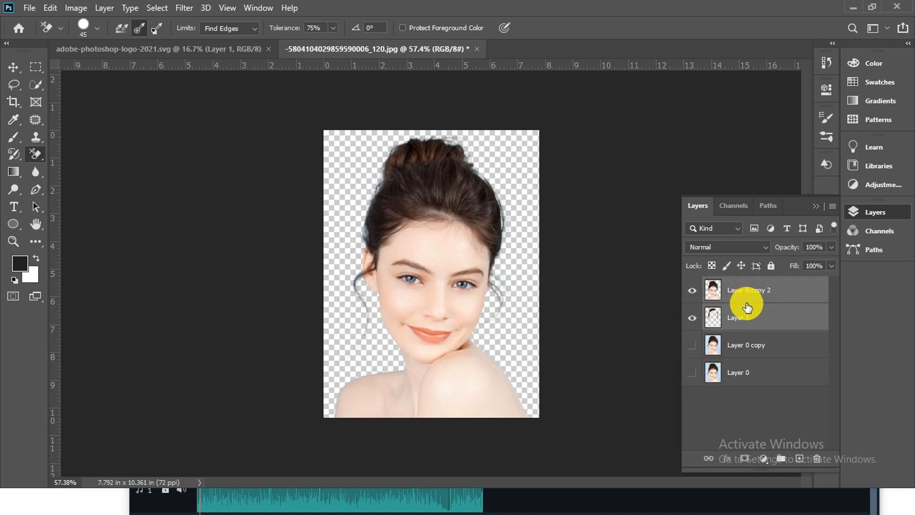
{"action": "key", "text": "ctrl+e"}
Compare the merged cutout with Layer 0 copy by toggling their visibility, and inspect the hair edges up close
{"action": "left_click", "coordinate": [693, 319]}
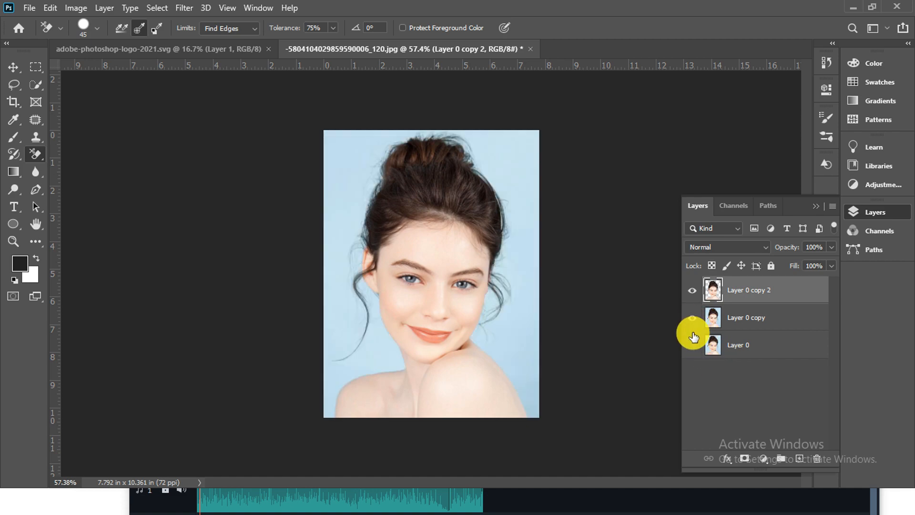
{"action": "left_click", "coordinate": [694, 290]}
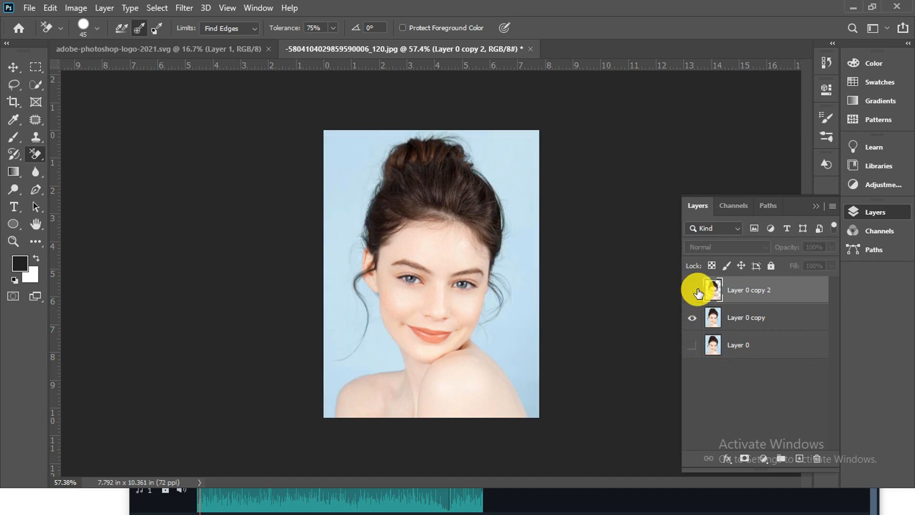
{"action": "left_click", "coordinate": [691, 293]}
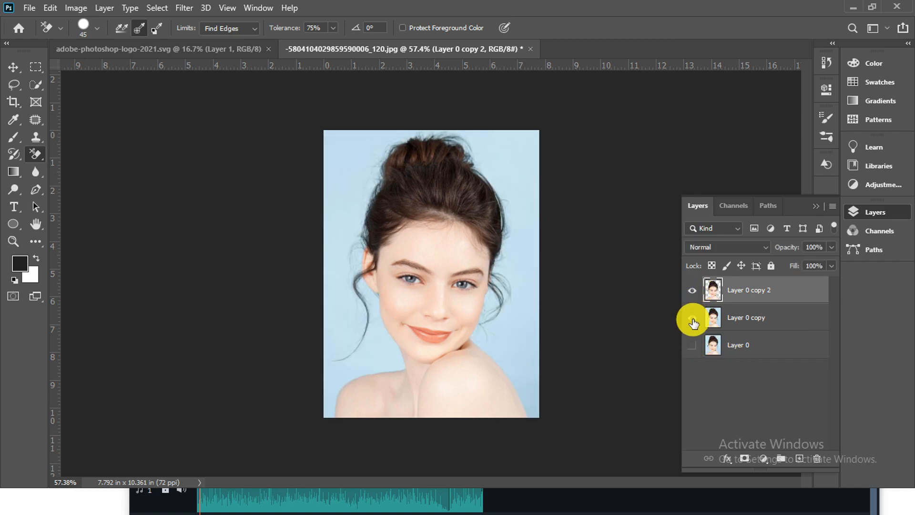
{"action": "left_click", "coordinate": [693, 318]}
{"action": "left_click", "coordinate": [693, 320]}
{"action": "left_click", "coordinate": [694, 319]}
{"action": "left_click", "coordinate": [694, 318]}
{"action": "left_click", "coordinate": [693, 318]}
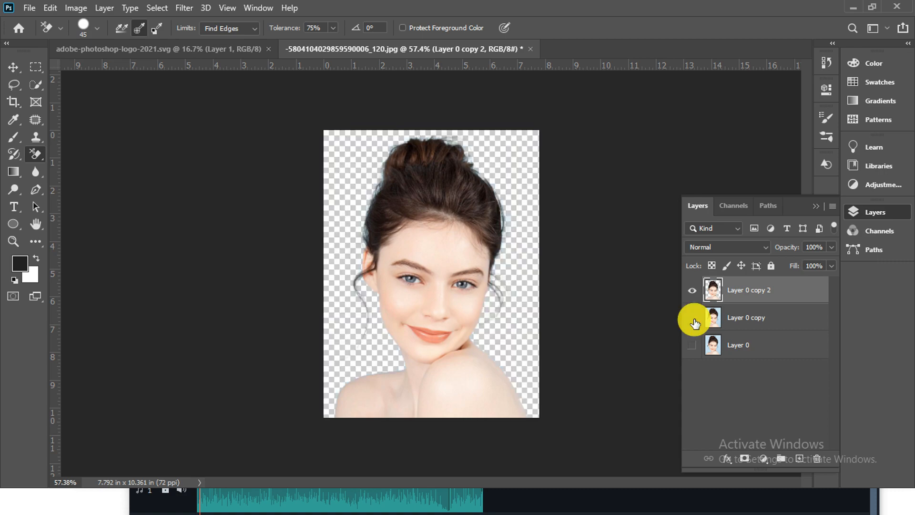
{"action": "left_click", "coordinate": [694, 319]}
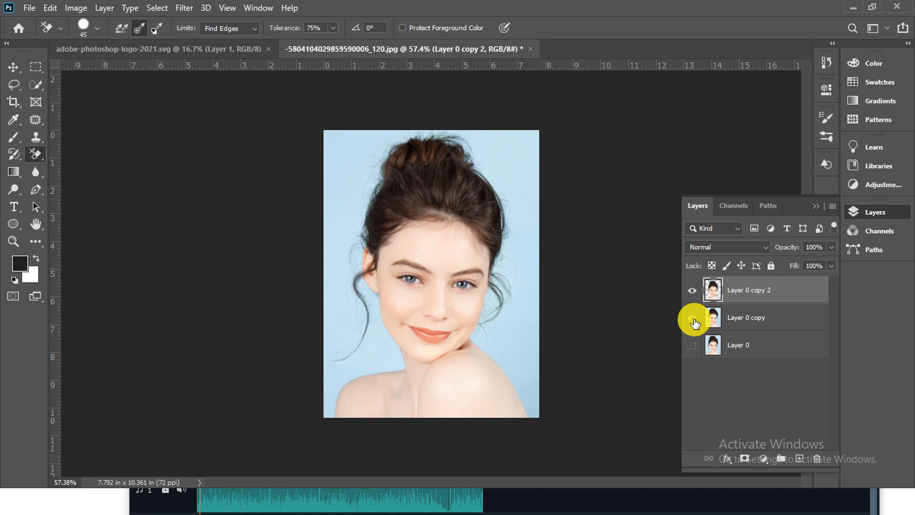
{"action": "left_click", "coordinate": [692, 317]}
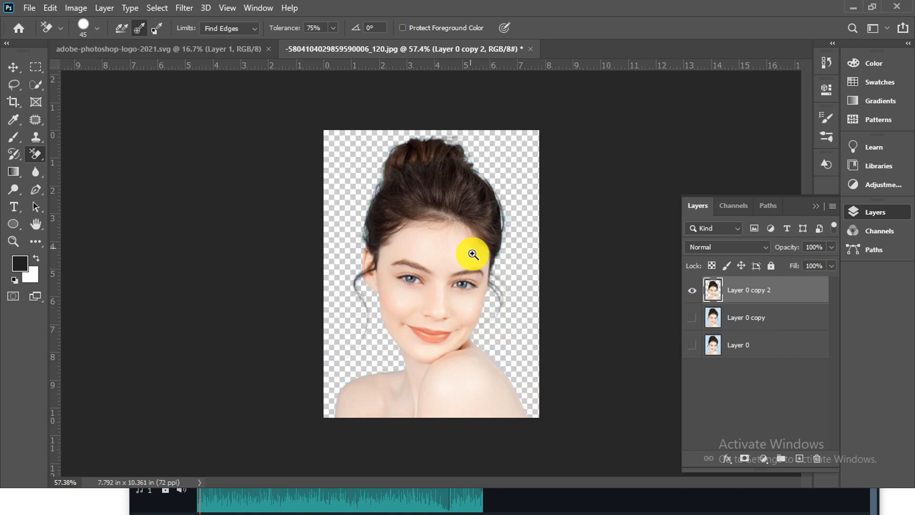
{"action": "left_click_drag", "start_coordinate": [471, 251], "coordinate": [482, 337]}
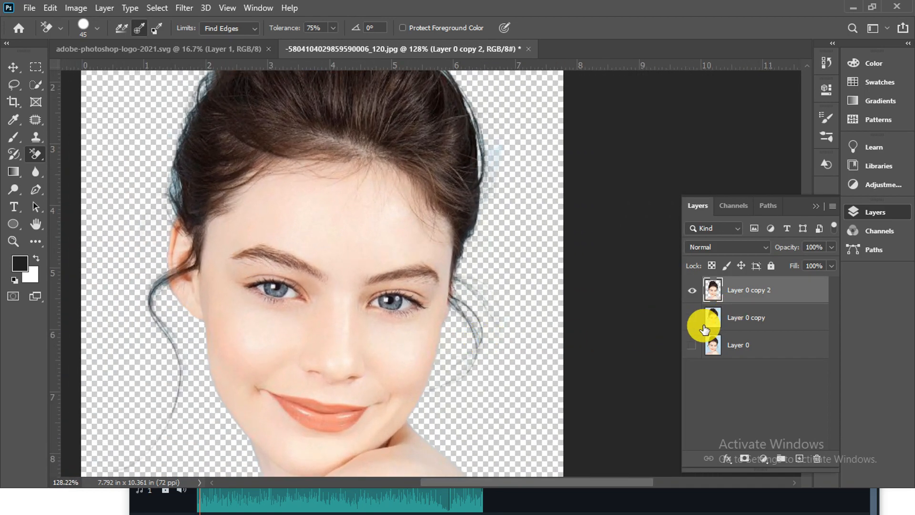
{"action": "key", "text": "ctrl+0"}
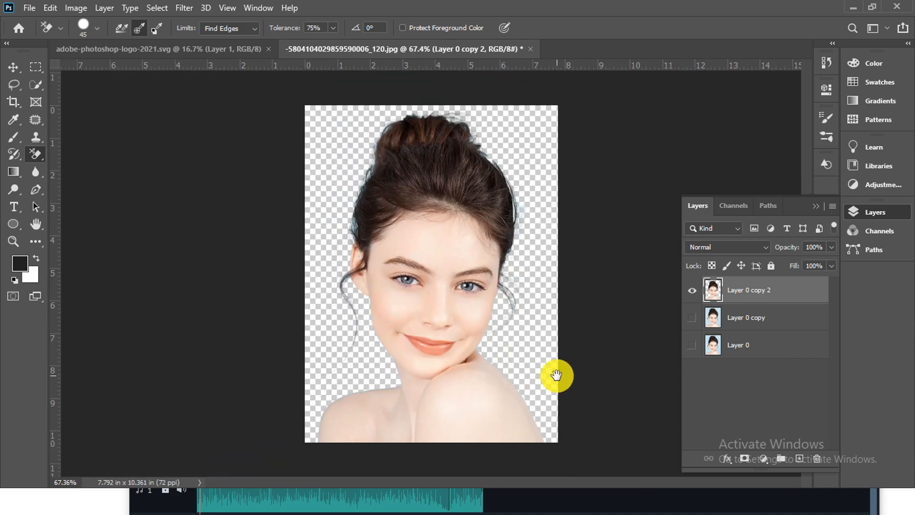